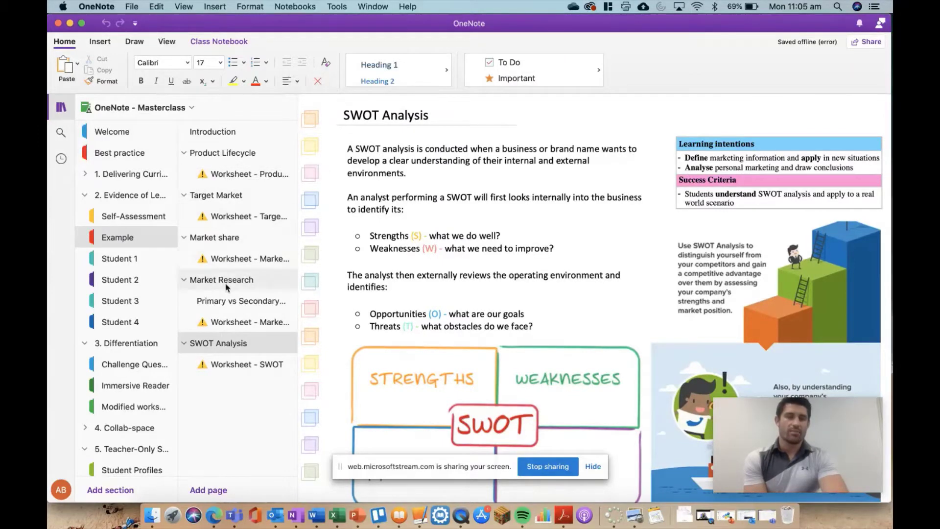
- Browse the Product Lifestyle, Target Market, Market share, SWOT and Market Research worksheets, ending on Product Lifestyle
{"action": "left_click", "coordinate": [220, 176]}
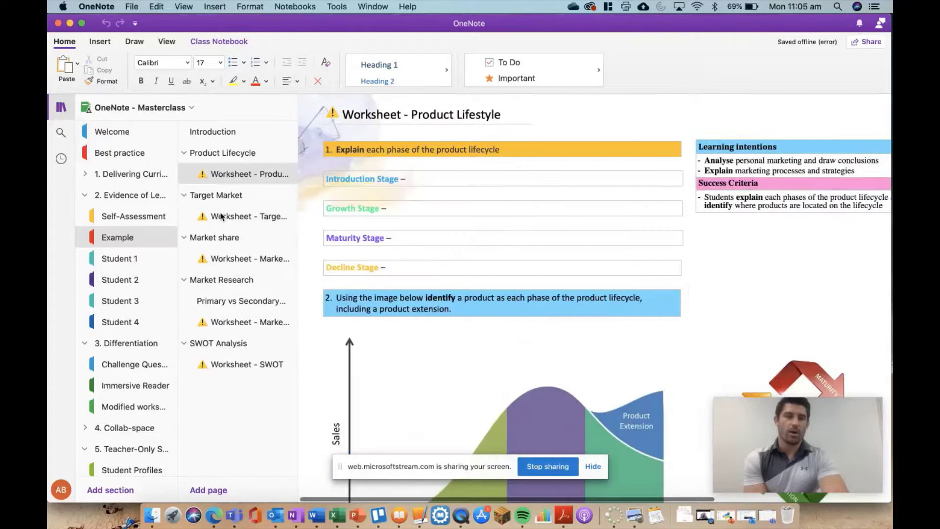
{"action": "left_click", "coordinate": [221, 218]}
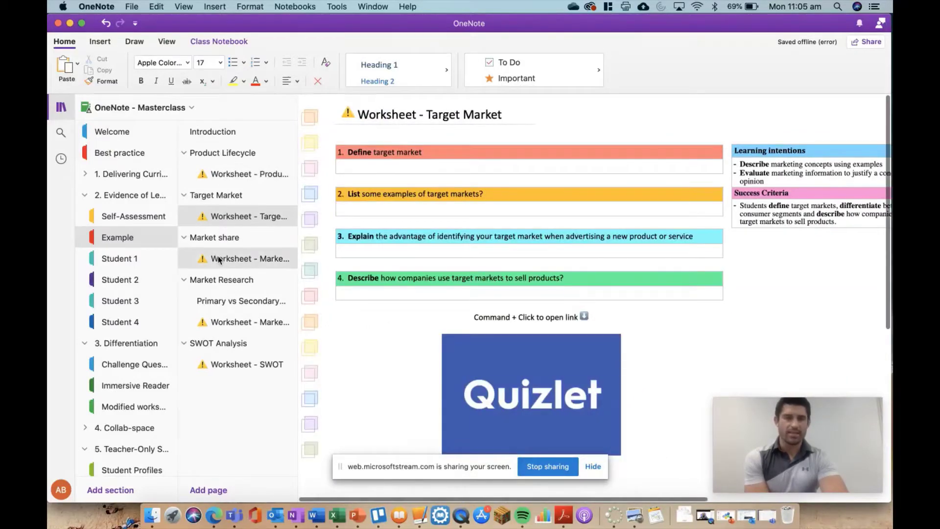
{"action": "left_click", "coordinate": [220, 258]}
{"action": "left_click", "coordinate": [215, 365]}
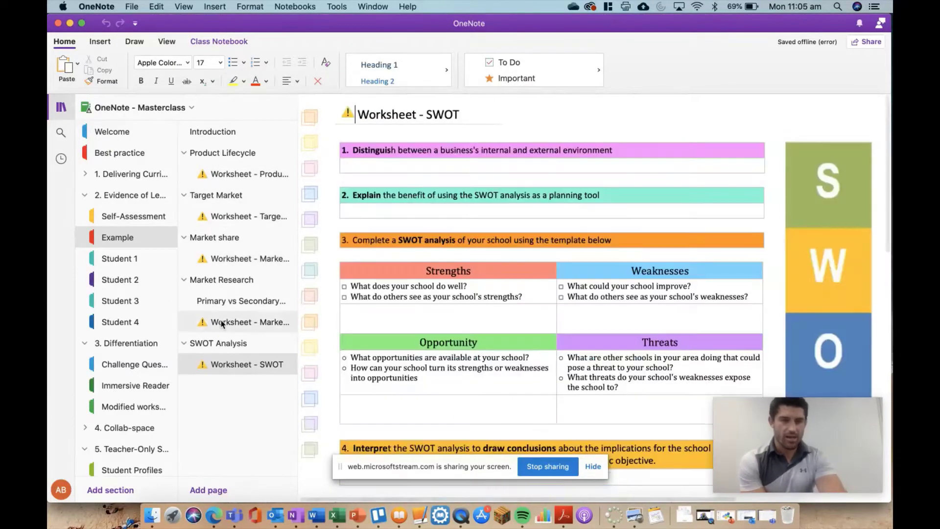
{"action": "left_click", "coordinate": [216, 322]}
{"action": "left_click", "coordinate": [221, 179]}
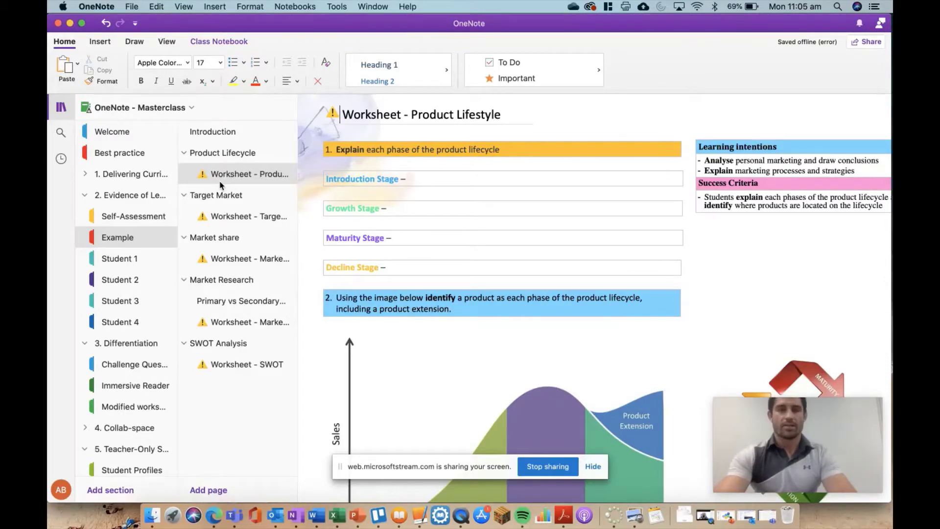
- Swap the ⚠ before the Worksheet - Product Lifestyle title for the ✅ emoji
{"action": "key", "text": "BackSpace"}
{"action": "key", "text": "ctrl+super+space"}
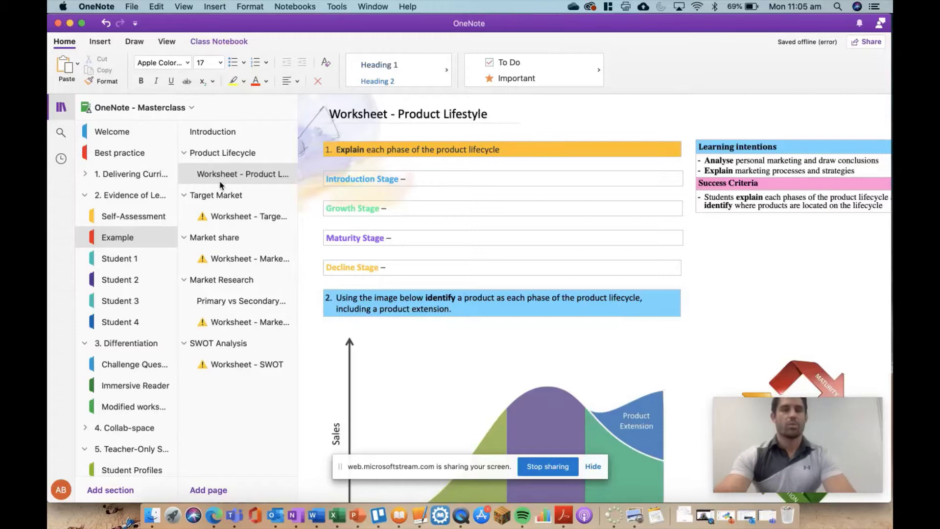
{"action": "scroll", "coordinate": [300, 167], "scroll_direction": "up", "scroll_amount": 15}
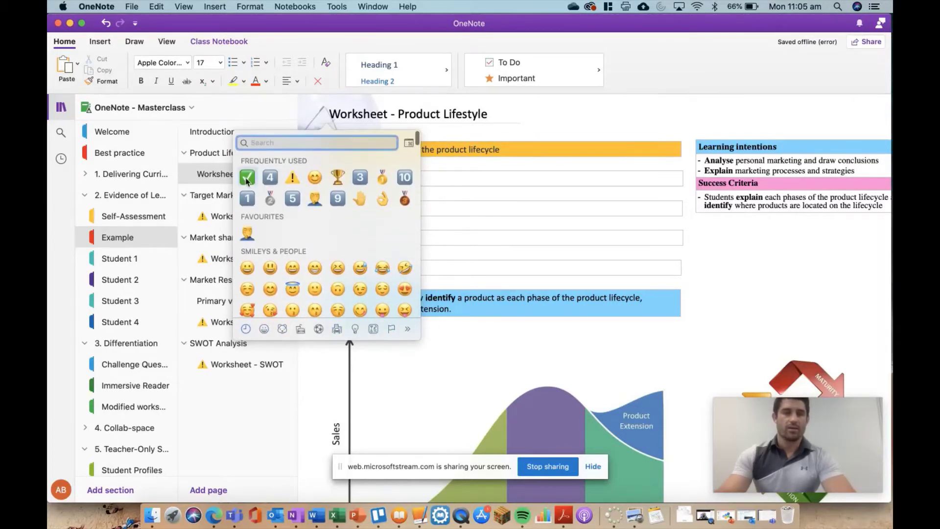
{"action": "left_click", "coordinate": [249, 175]}
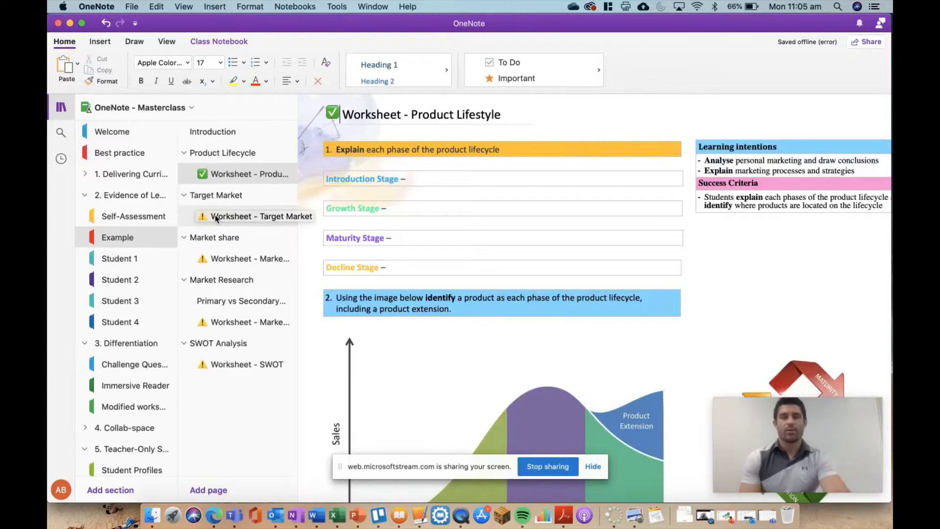
- Open Worksheet - Target Market and delete its ⚠, accidentally reinserting the warning emoji
{"action": "left_click", "coordinate": [216, 217]}
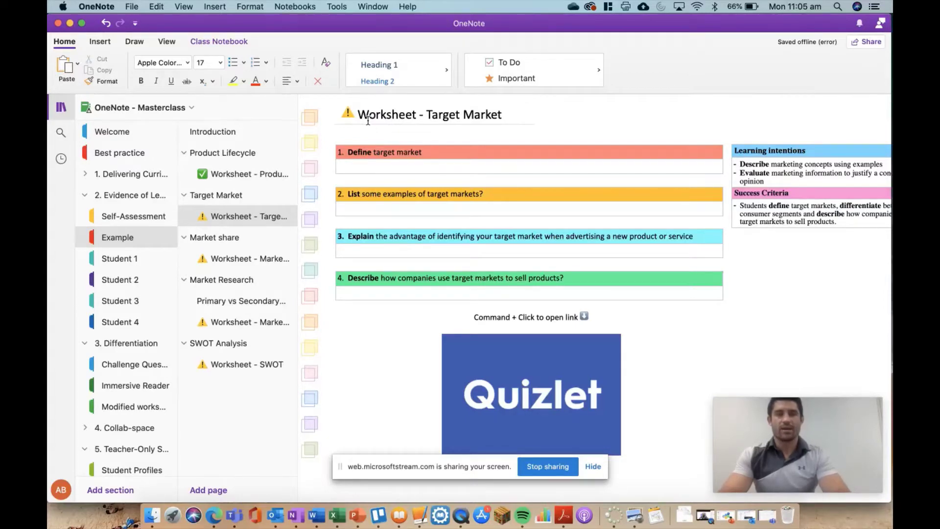
{"action": "key", "text": "BackSpace"}
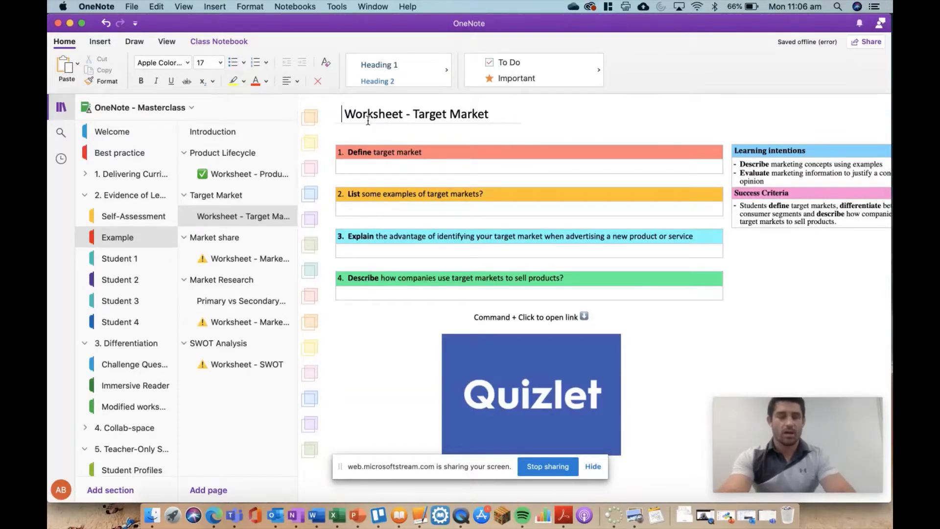
{"action": "key", "text": "ctrl+super+space"}
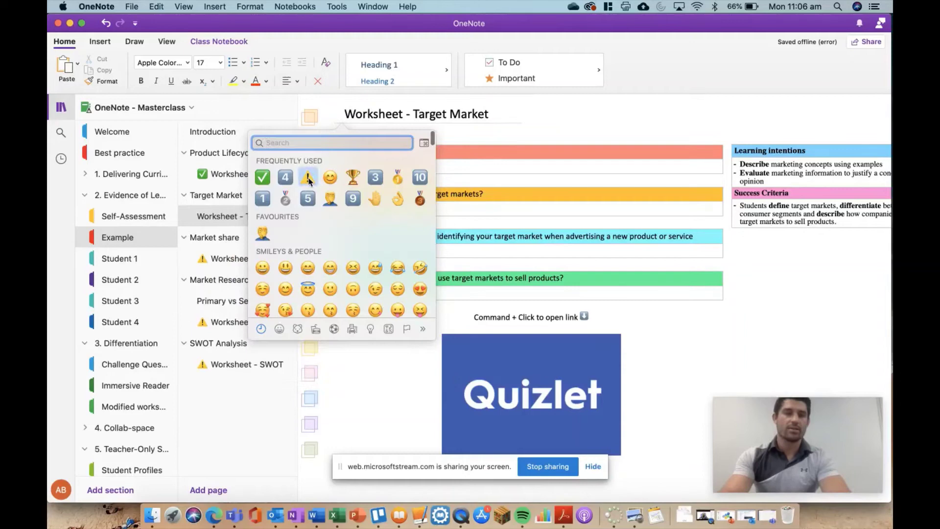
{"action": "left_click", "coordinate": [308, 178]}
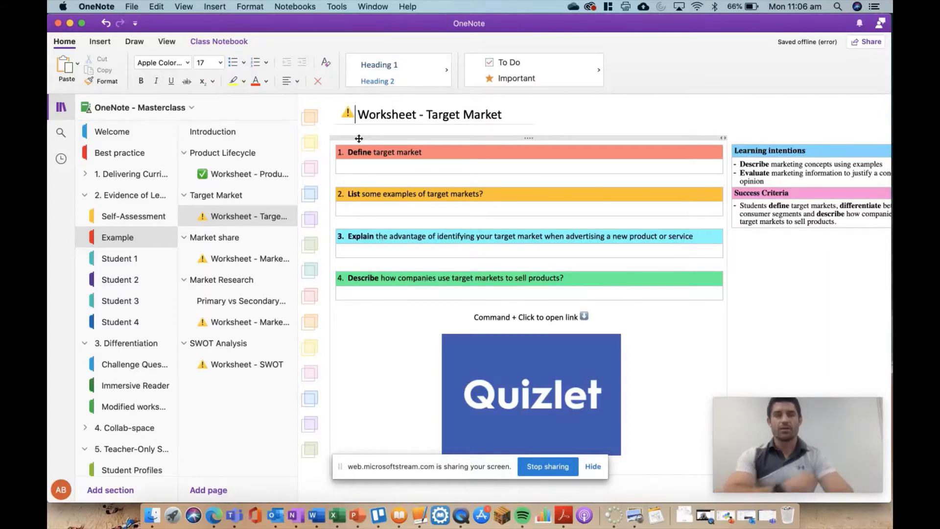
{"action": "left_click", "coordinate": [333, 145]}
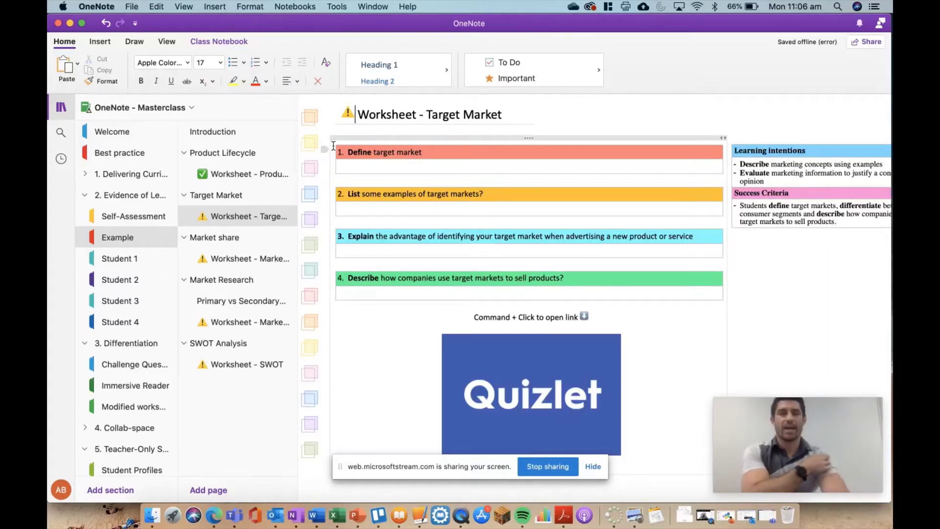
- Replace the ⚠ before the Target Market title with a ✅ emoji
{"action": "left_click", "coordinate": [353, 115]}
{"action": "key", "text": "BackSpace"}
{"action": "key", "text": "ctrl+super+space"}
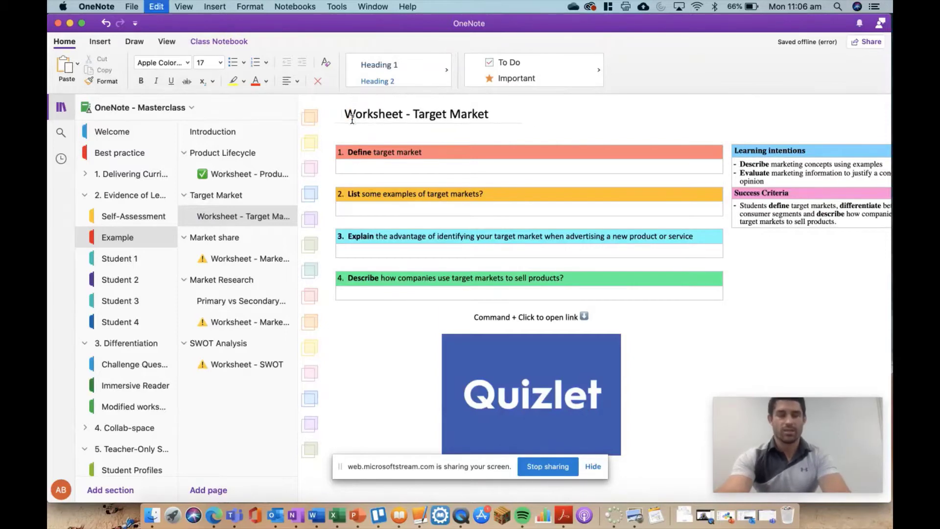
{"action": "left_click", "coordinate": [263, 177]}
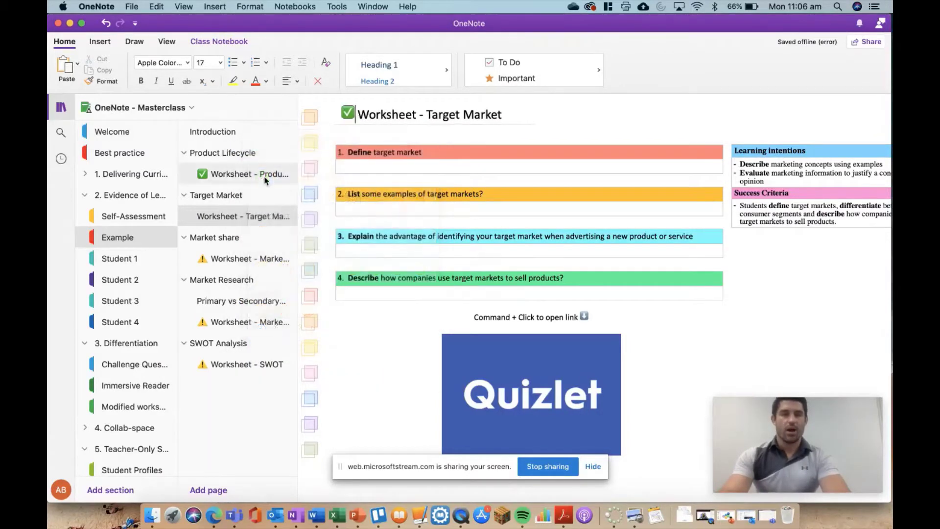
{"action": "left_click", "coordinate": [216, 264]}
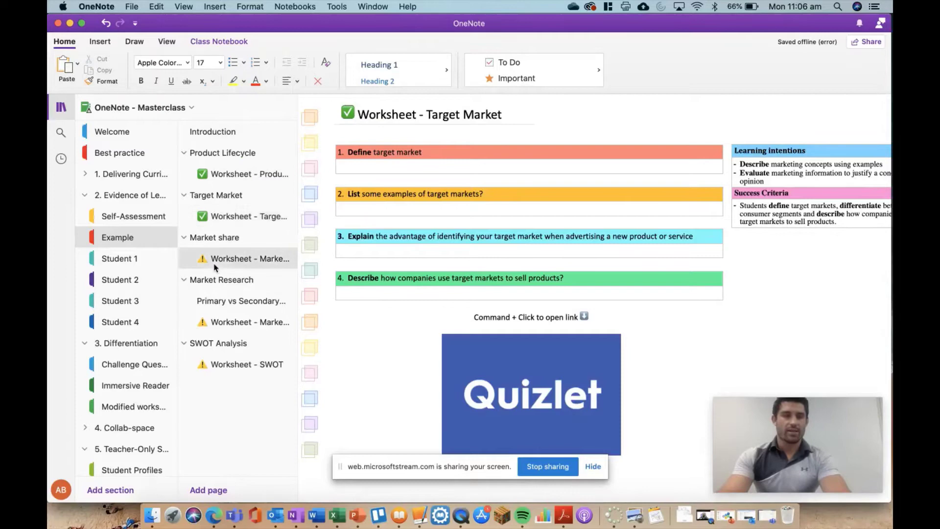
- Replace the ⚠ on the Market Research title with ✅ and copy the tick
{"action": "left_click", "coordinate": [228, 322]}
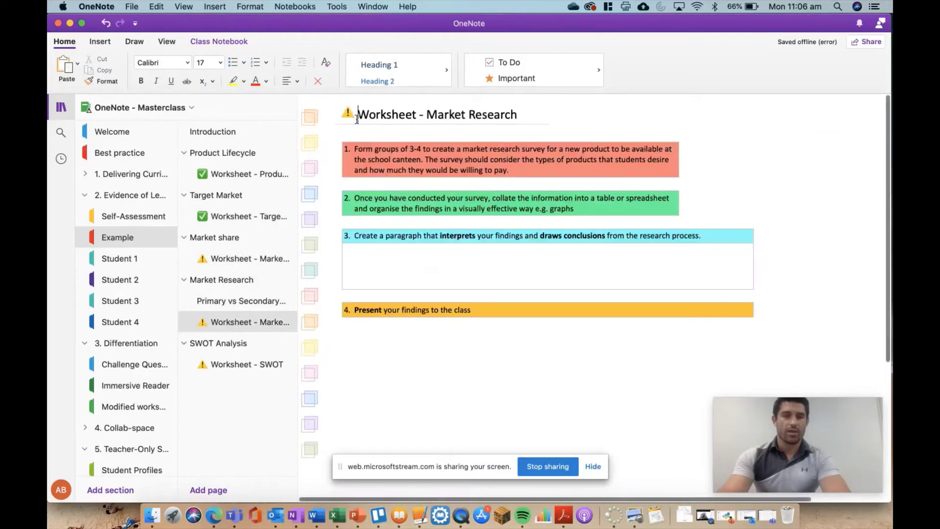
{"action": "left_click", "coordinate": [349, 115]}
{"action": "key", "text": "BackSpace"}
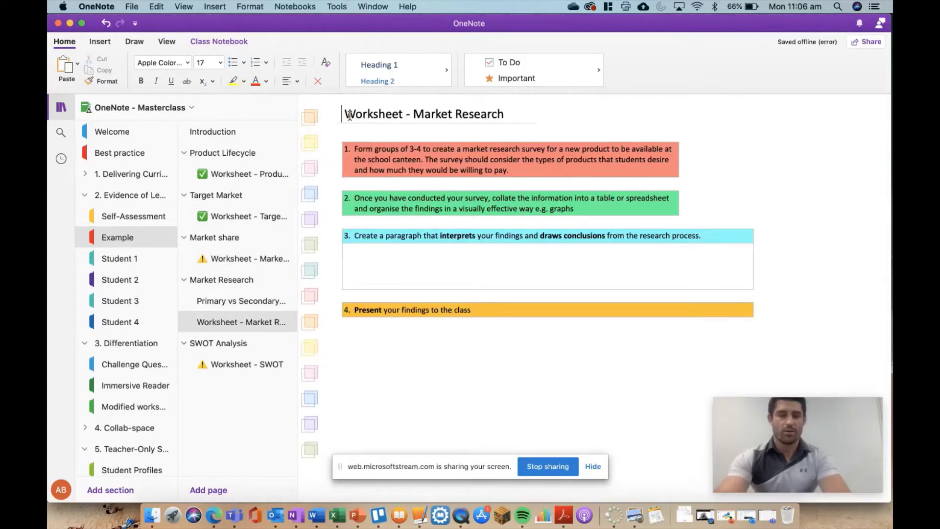
{"action": "key", "text": "ctrl+super+space"}
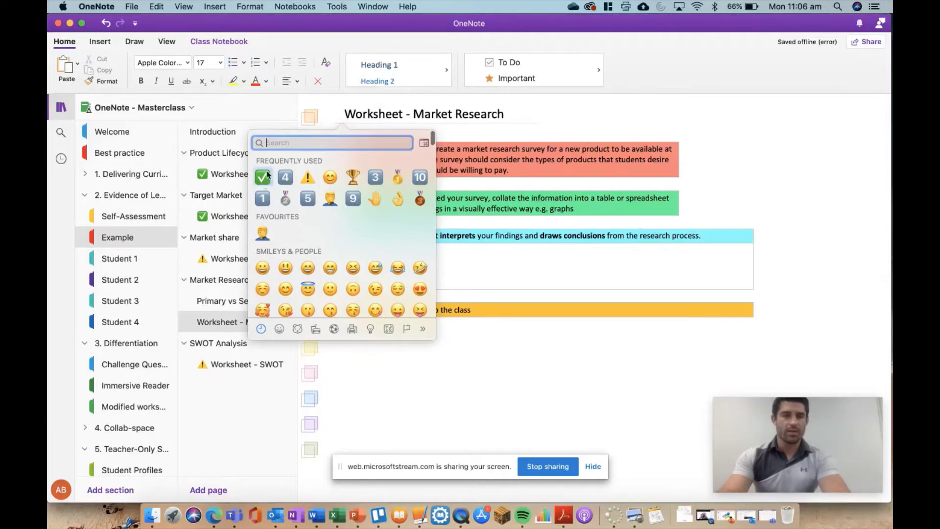
{"action": "left_click", "coordinate": [262, 178]}
{"action": "left_click_drag", "start_coordinate": [343, 111], "coordinate": [352, 114]}
{"action": "key", "text": "super+c"}
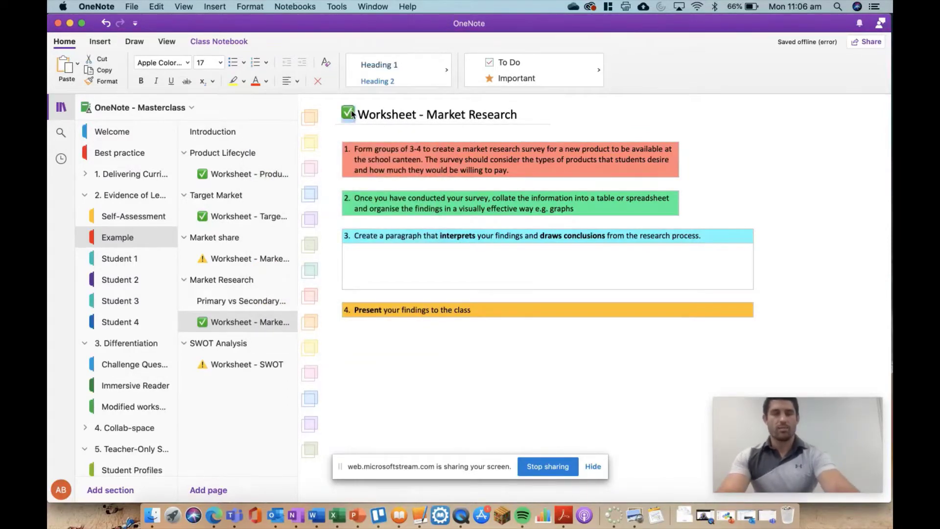
- Paste the tick onto the SWOT title, then undo it so the ⚠ remains
{"action": "left_click", "coordinate": [204, 362]}
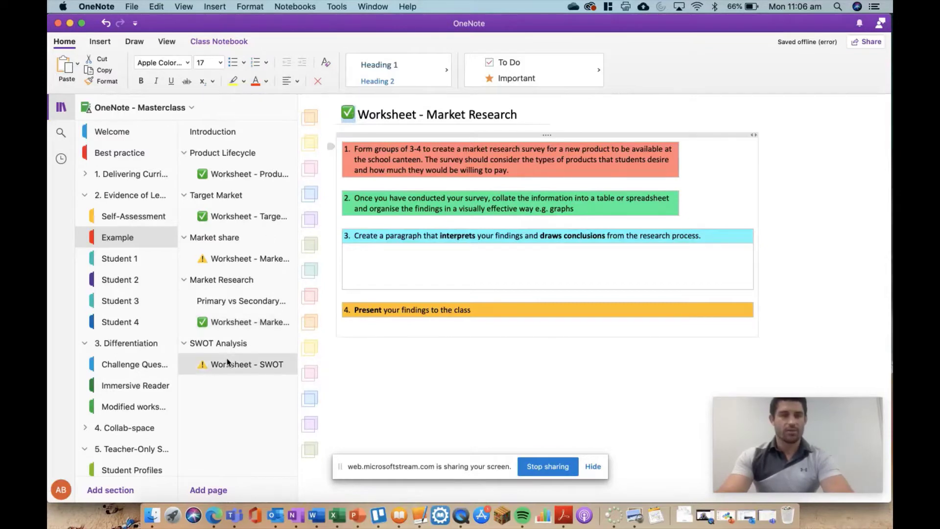
{"action": "left_click", "coordinate": [354, 117]}
{"action": "key", "text": "BackSpace"}
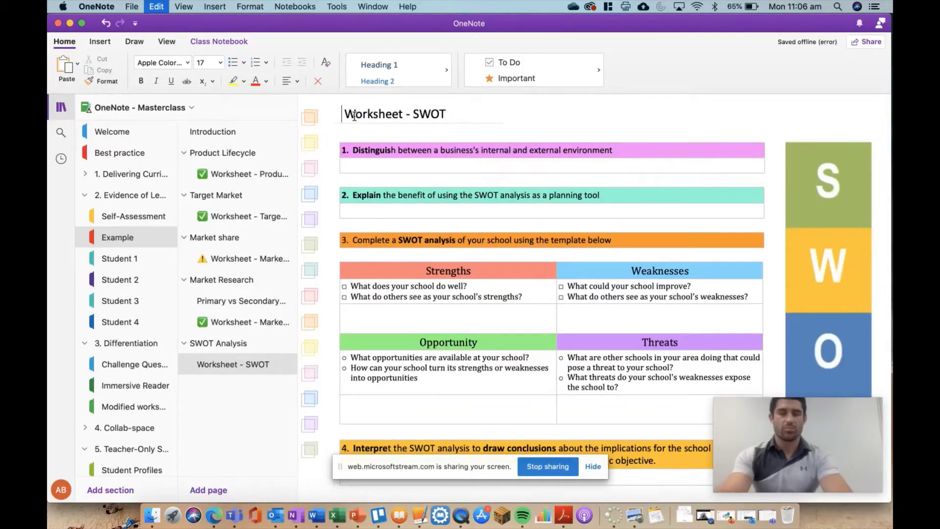
{"action": "key", "text": "super+v"}
{"action": "key", "text": "super+z"}
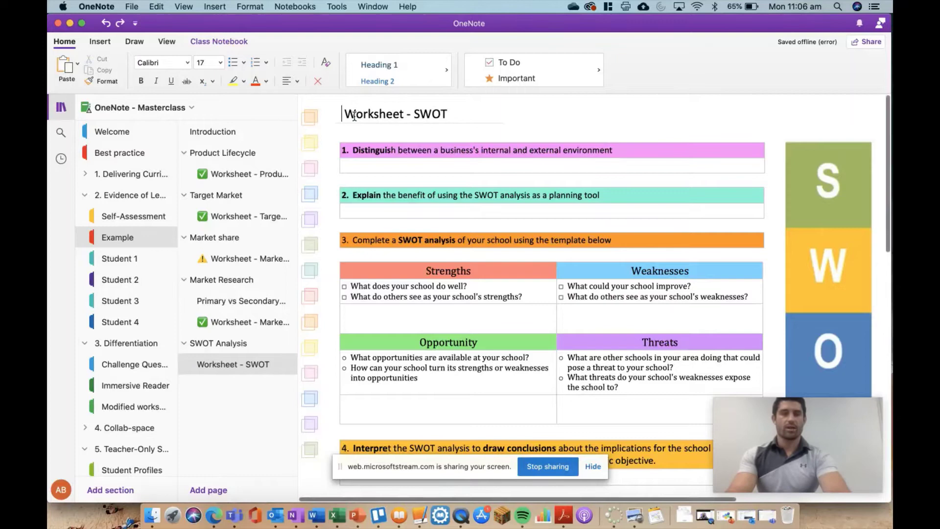
{"action": "key", "text": "super+z"}
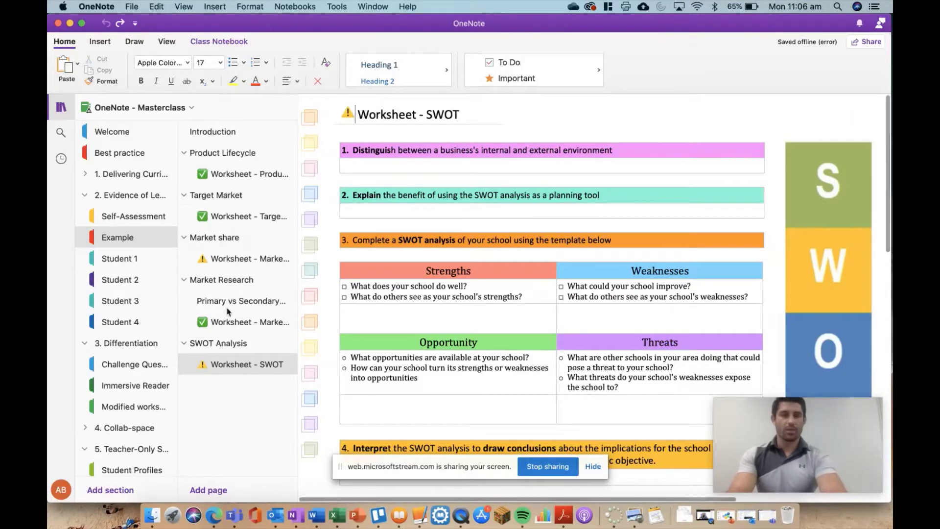
- Check the Market share and SWOT worksheets, then return to Worksheet - Target Market
{"action": "left_click", "coordinate": [239, 260]}
{"action": "left_click", "coordinate": [218, 364]}
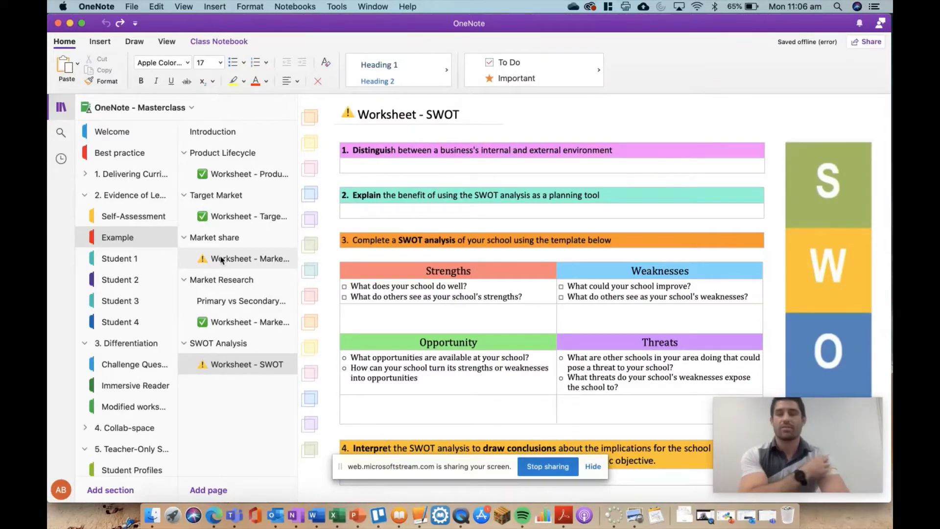
{"action": "left_click", "coordinate": [222, 407]}
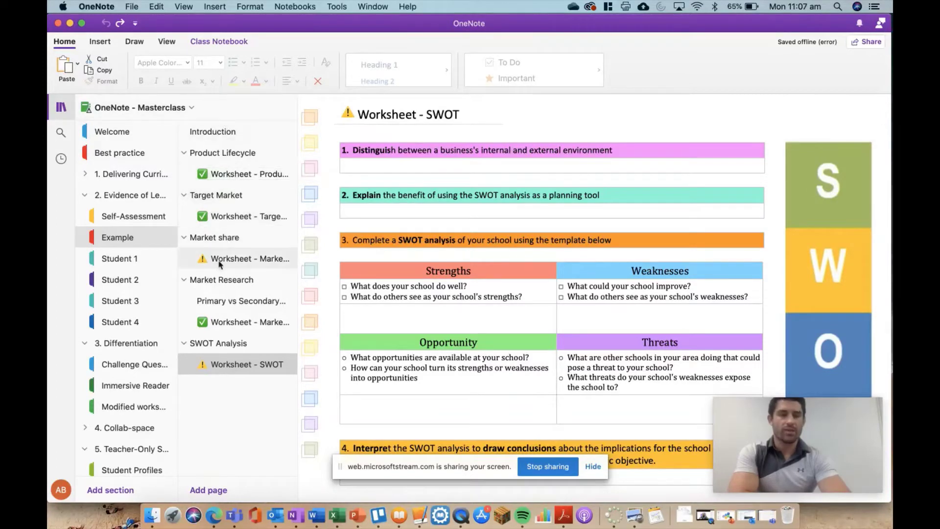
{"action": "left_click", "coordinate": [225, 218]}
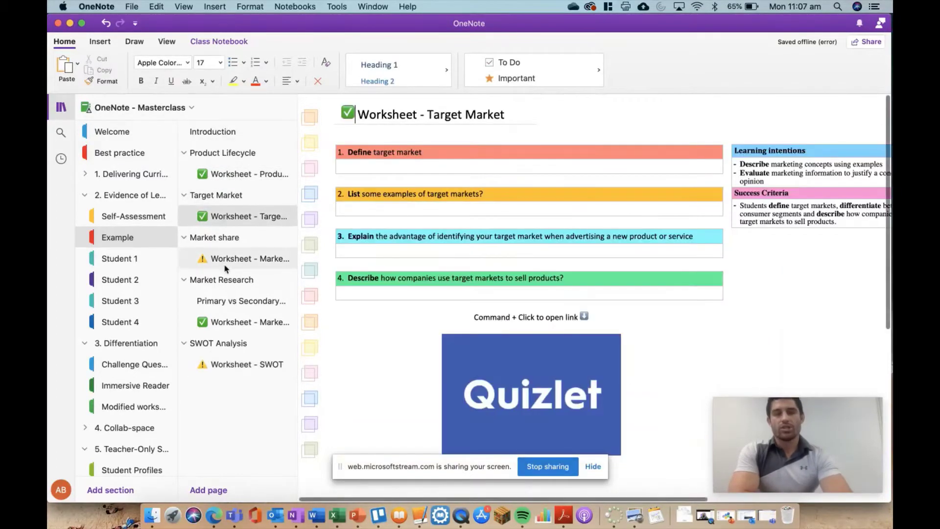
{"action": "left_click", "coordinate": [233, 261]}
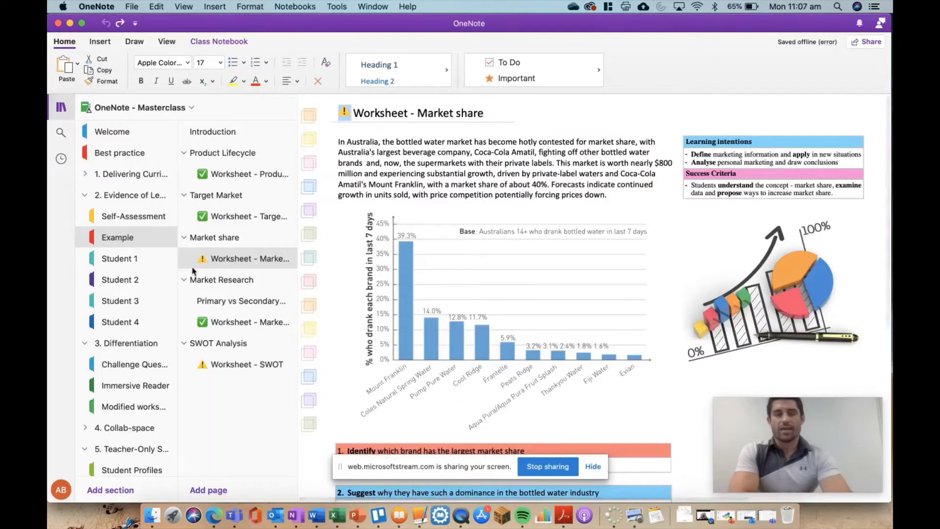
{"action": "left_click", "coordinate": [238, 216]}
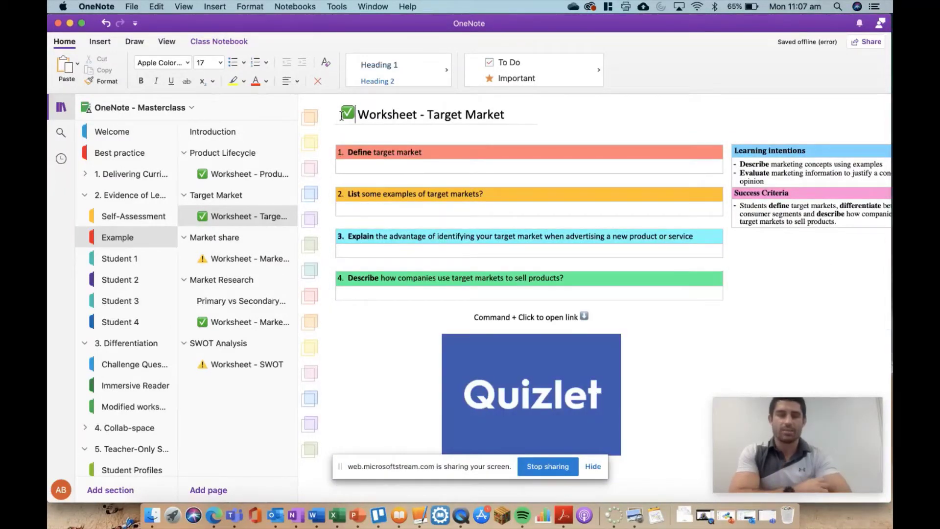
- Choose the Class Notebook option to review student work
{"action": "left_click", "coordinate": [203, 42]}
{"action": "left_click", "coordinate": [211, 69]}
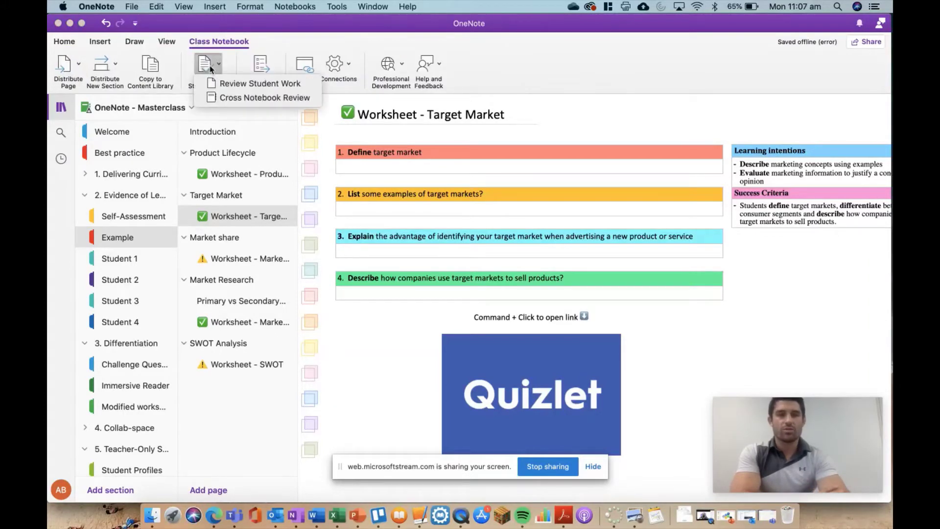
{"action": "left_click", "coordinate": [257, 84]}
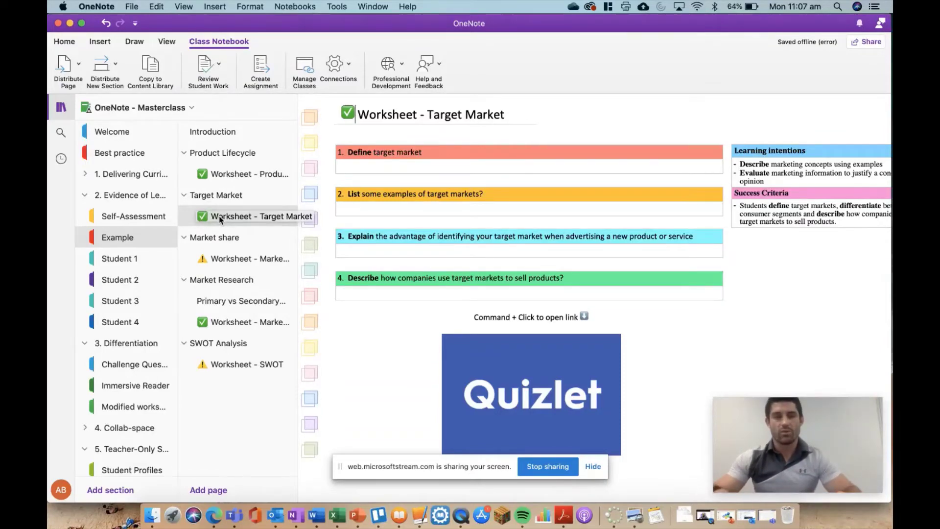
- Replace the ⚠ on the Worksheet - Market share title with a ✅ emoji
{"action": "left_click", "coordinate": [234, 259]}
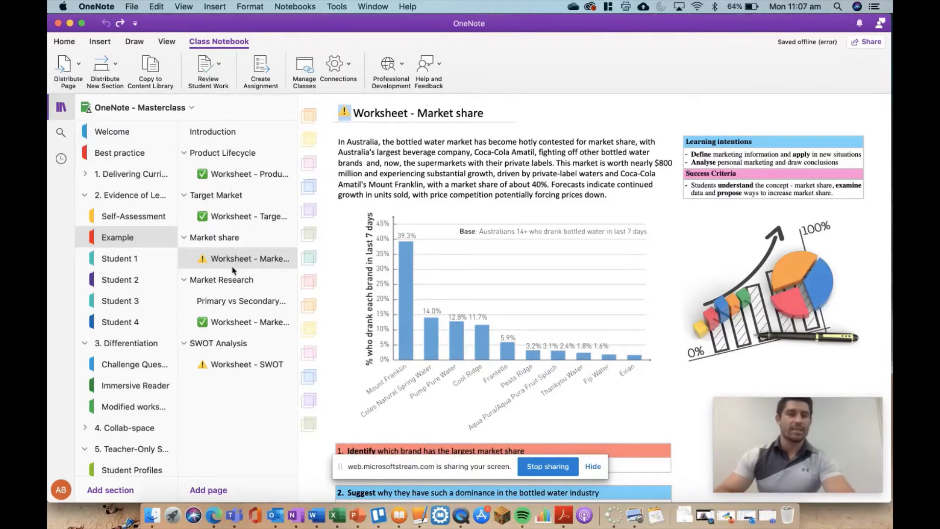
{"action": "left_click", "coordinate": [347, 113]}
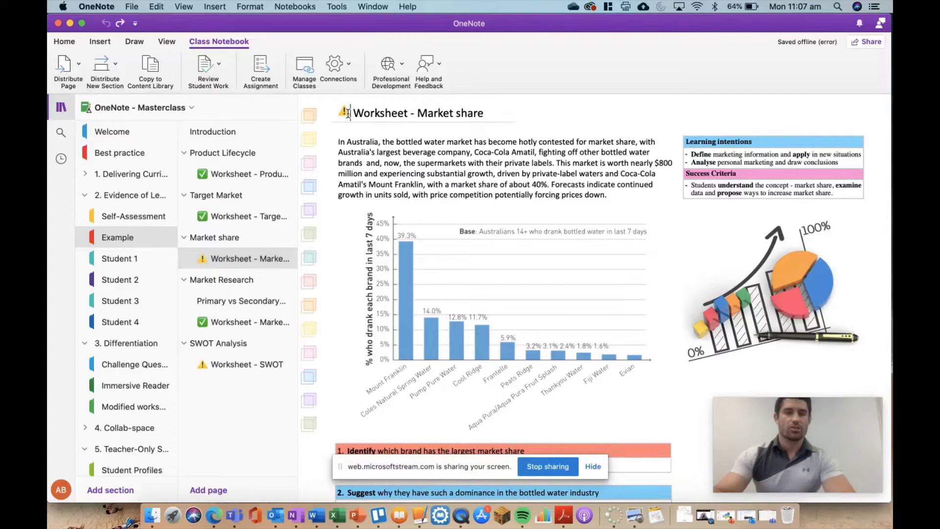
{"action": "key", "text": "BackSpace"}
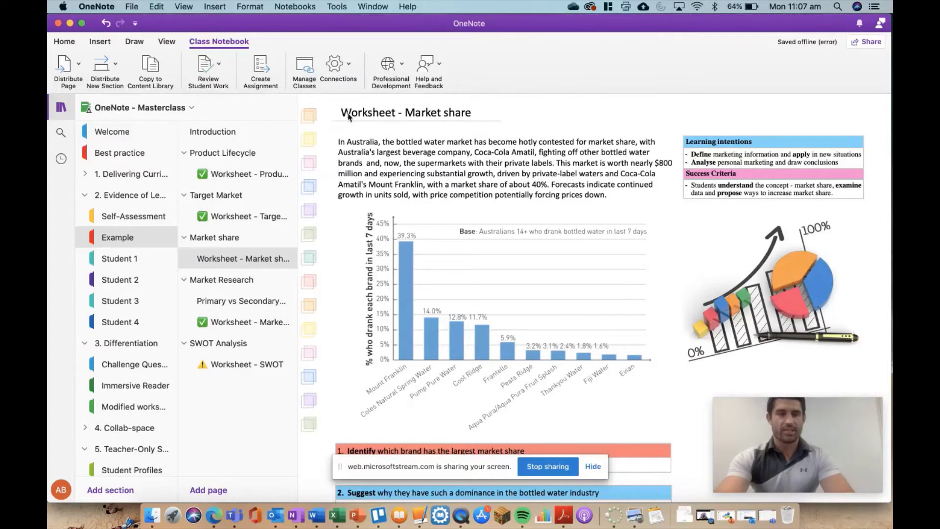
{"action": "key", "text": "ctrl+super+space"}
{"action": "left_click", "coordinate": [259, 174]}
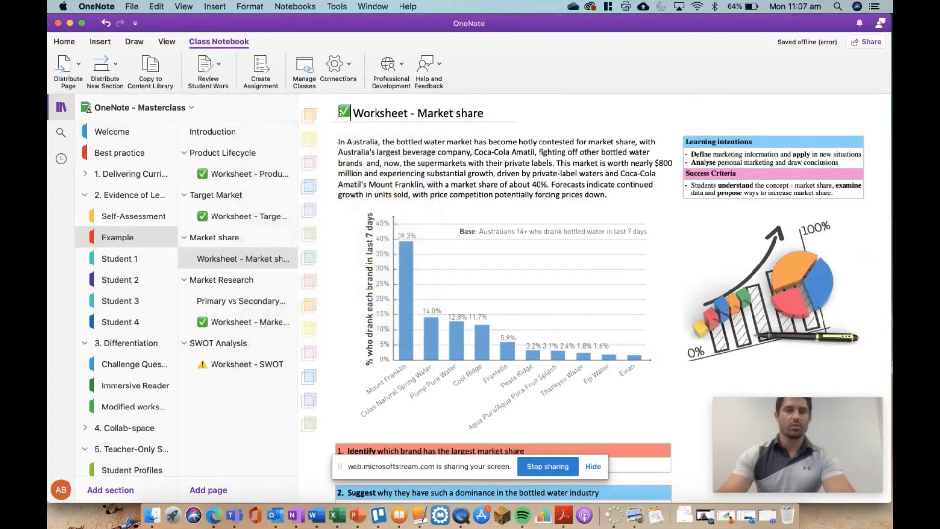
{"action": "left_click", "coordinate": [206, 364]}
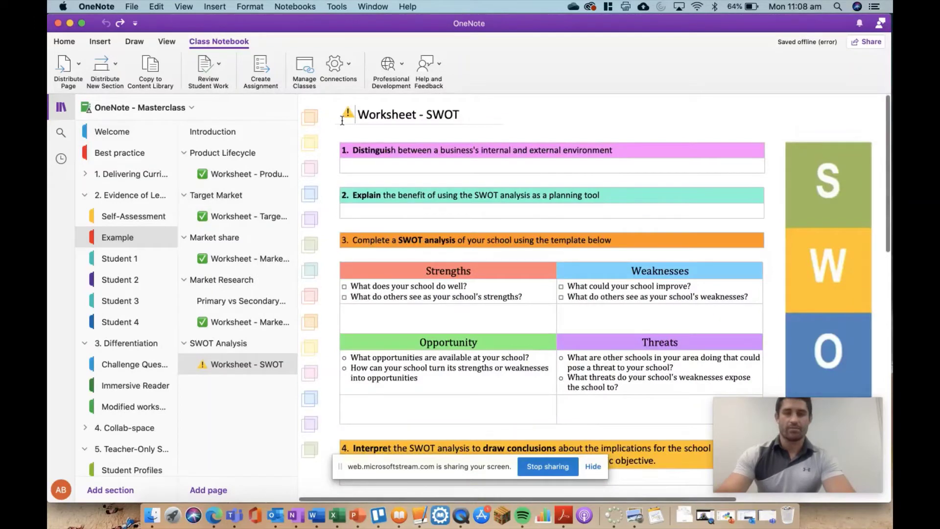
{"action": "left_click", "coordinate": [341, 117]}
{"action": "key", "text": "BackSpace"}
{"action": "key", "text": "ctrl+super+space"}
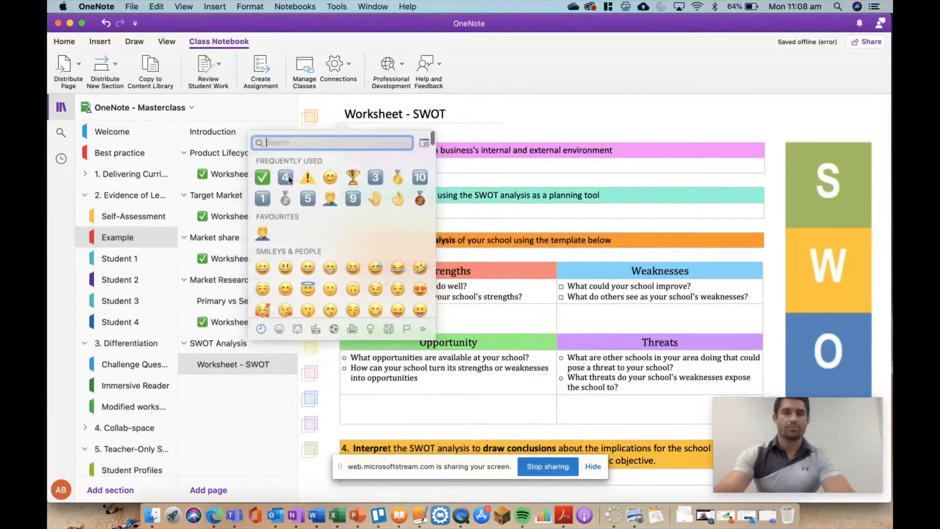
{"action": "left_click", "coordinate": [263, 177]}
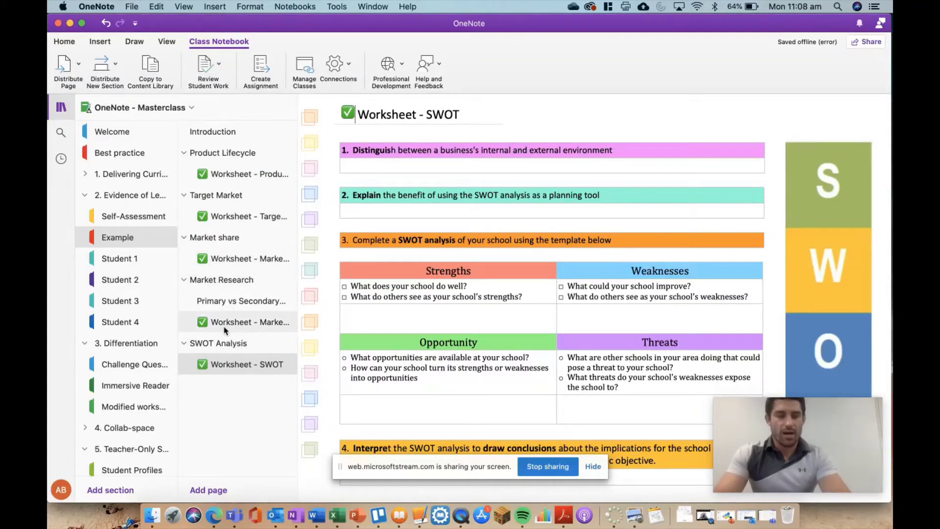
{"action": "key", "text": "super+z"}
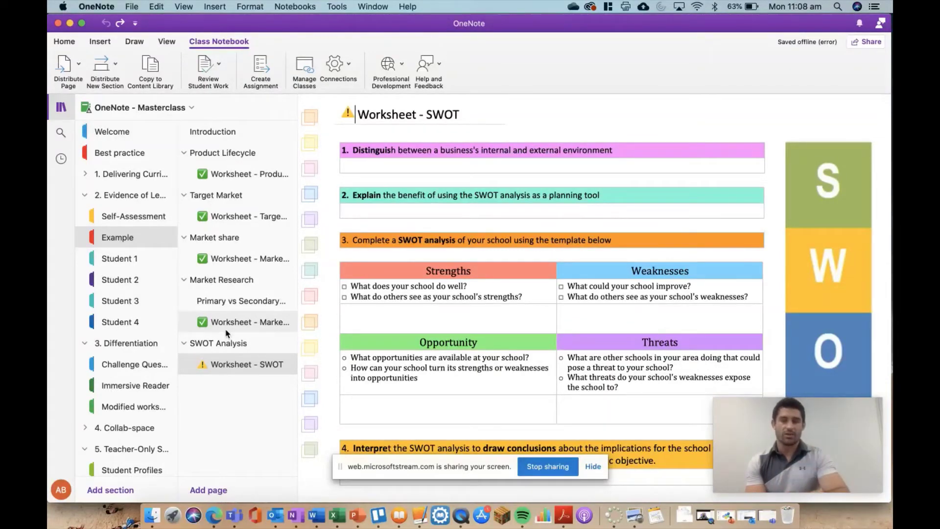
- Move from Student 1 to Student 2's section and scroll its page list
{"action": "left_click", "coordinate": [111, 257]}
{"action": "left_click", "coordinate": [113, 283]}
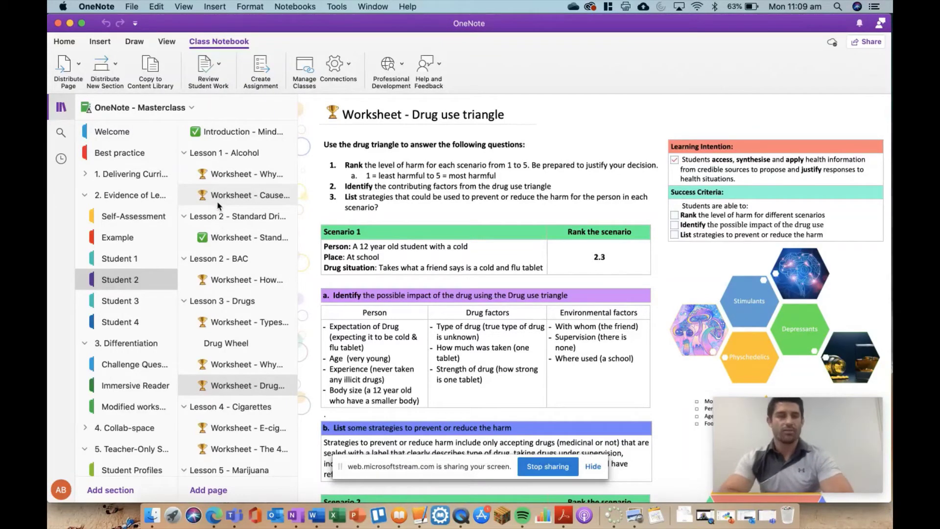
{"action": "scroll", "coordinate": [220, 245], "scroll_direction": "down", "scroll_amount": 10}
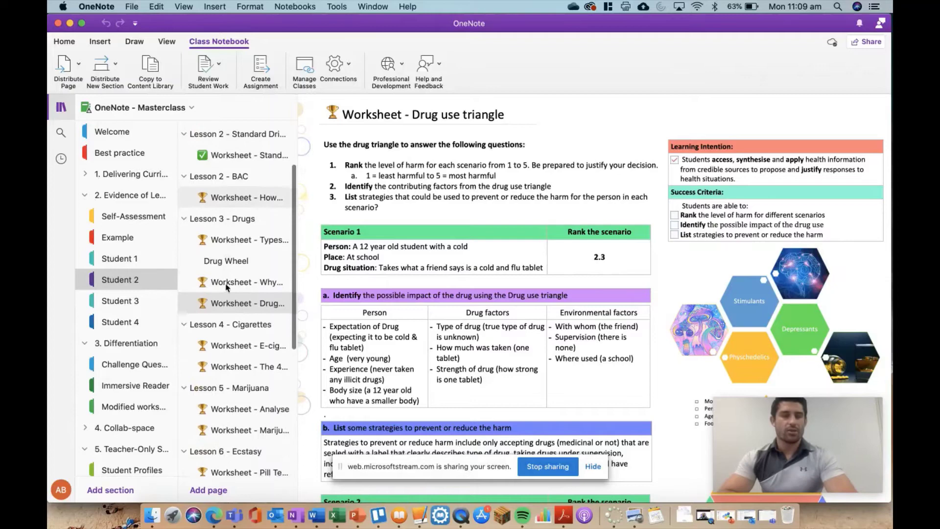
{"action": "scroll", "coordinate": [227, 288], "scroll_direction": "down", "scroll_amount": 3}
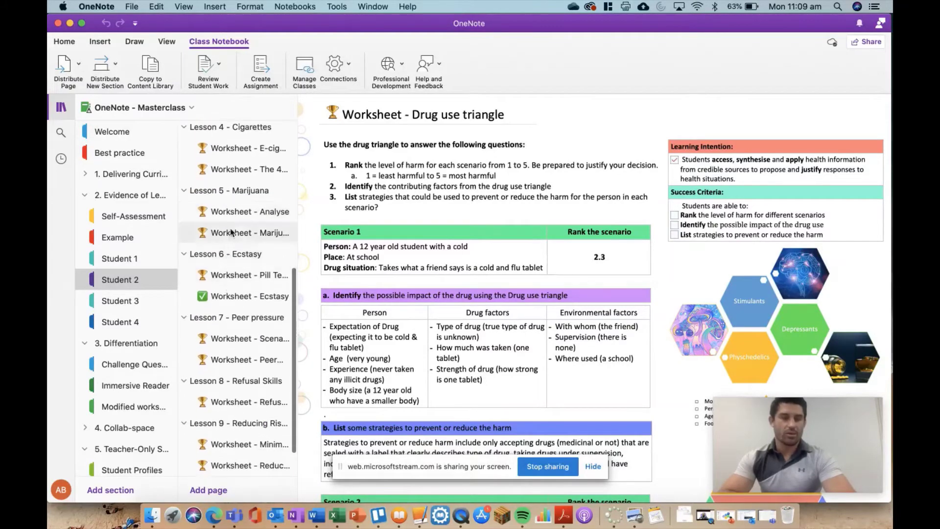
{"action": "scroll", "coordinate": [226, 294], "scroll_direction": "down", "scroll_amount": 2}
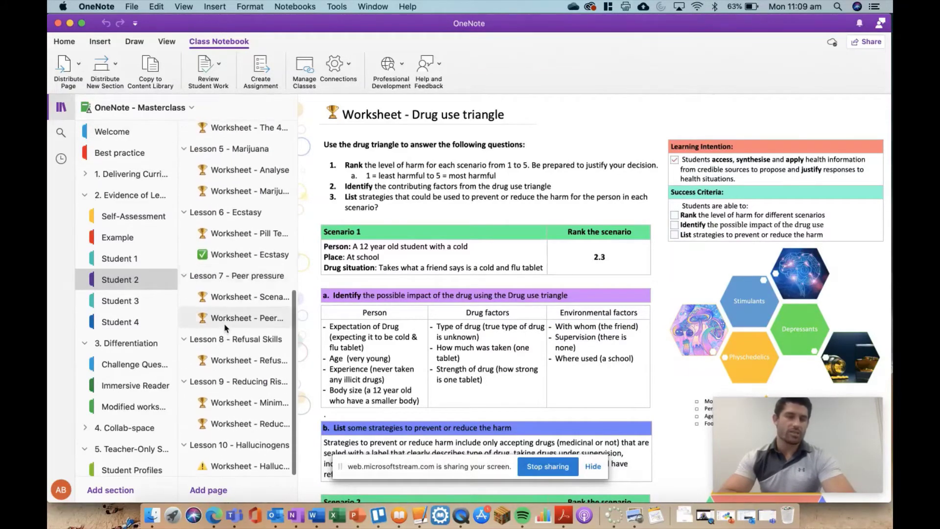
{"action": "scroll", "coordinate": [221, 318], "scroll_direction": "up", "scroll_amount": 15}
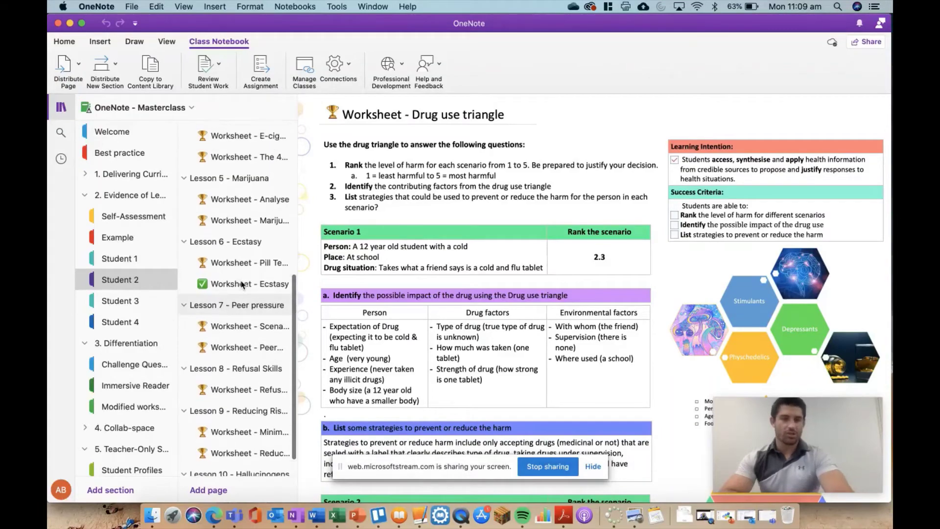
{"action": "scroll", "coordinate": [232, 254], "scroll_direction": "down", "scroll_amount": 10}
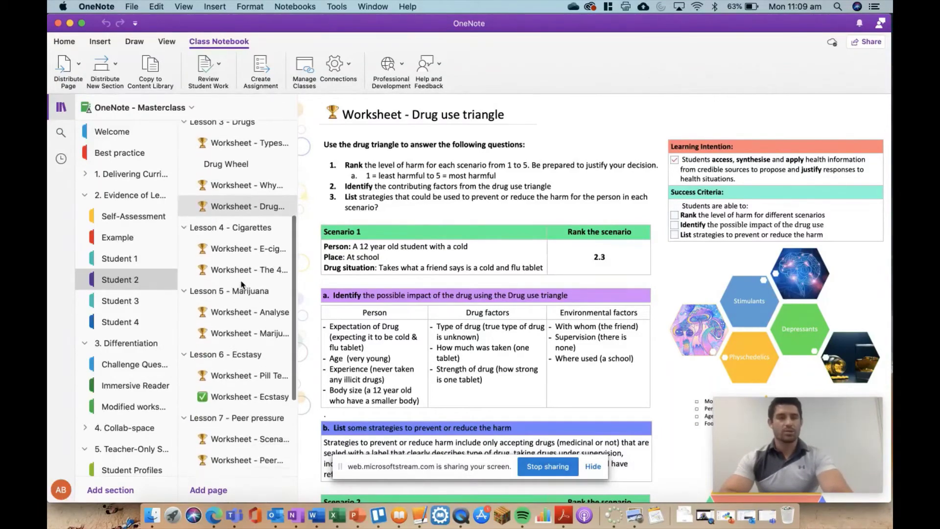
- Open Worksheet - The 4 L's Model and look over its Liver, Lover, Livelihood and Law answers
{"action": "left_click", "coordinate": [228, 222]}
{"action": "left_click", "coordinate": [235, 243]}
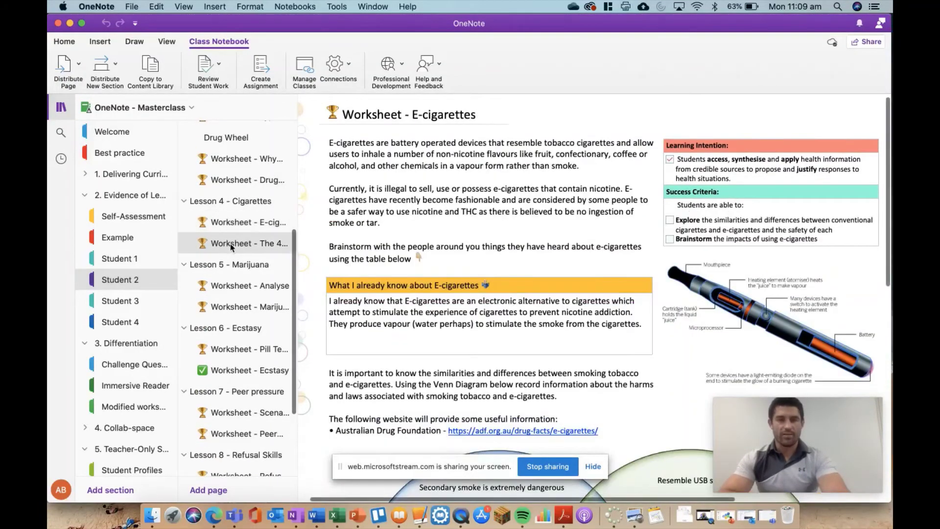
{"action": "scroll", "coordinate": [493, 323], "scroll_direction": "down", "scroll_amount": 10}
{"action": "scroll", "coordinate": [492, 323], "scroll_direction": "up", "scroll_amount": 8}
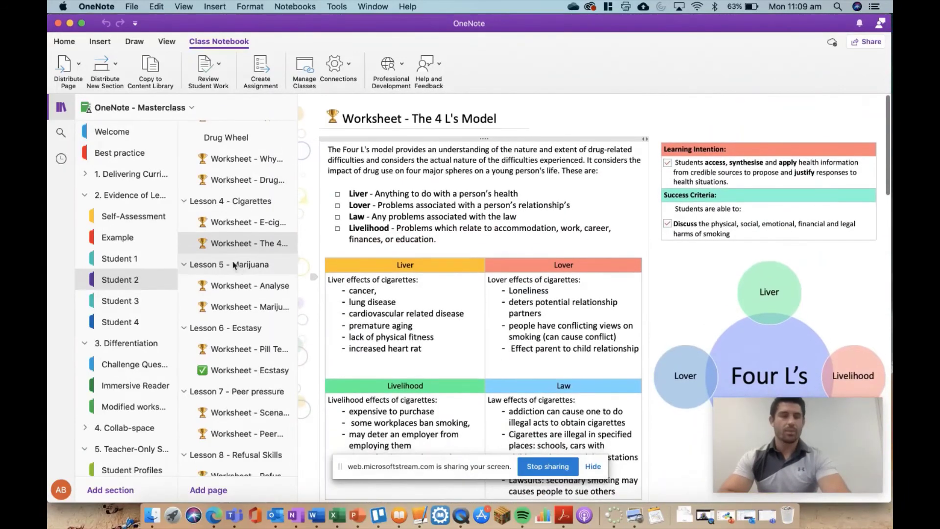
{"action": "scroll", "coordinate": [226, 210], "scroll_direction": "up", "scroll_amount": 3}
{"action": "scroll", "coordinate": [225, 211], "scroll_direction": "up", "scroll_amount": 5}
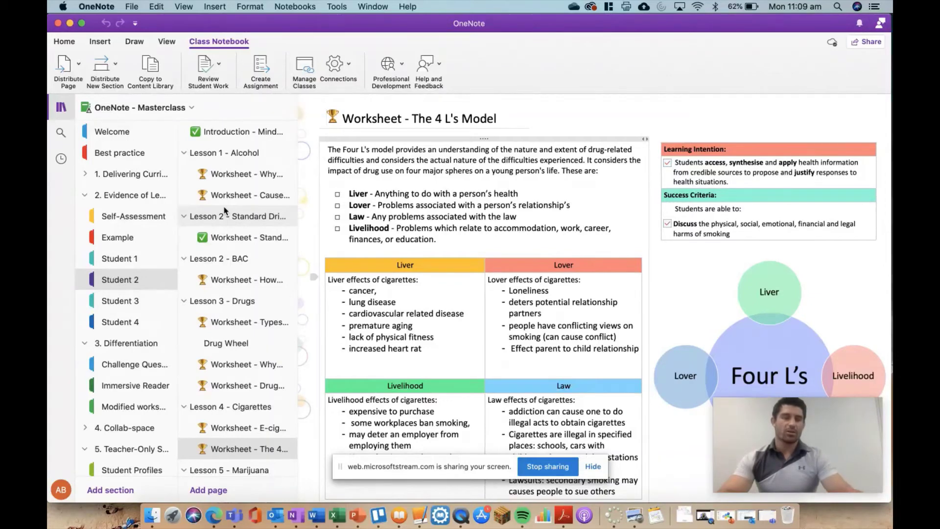
{"action": "scroll", "coordinate": [238, 196], "scroll_direction": "down", "scroll_amount": 4}
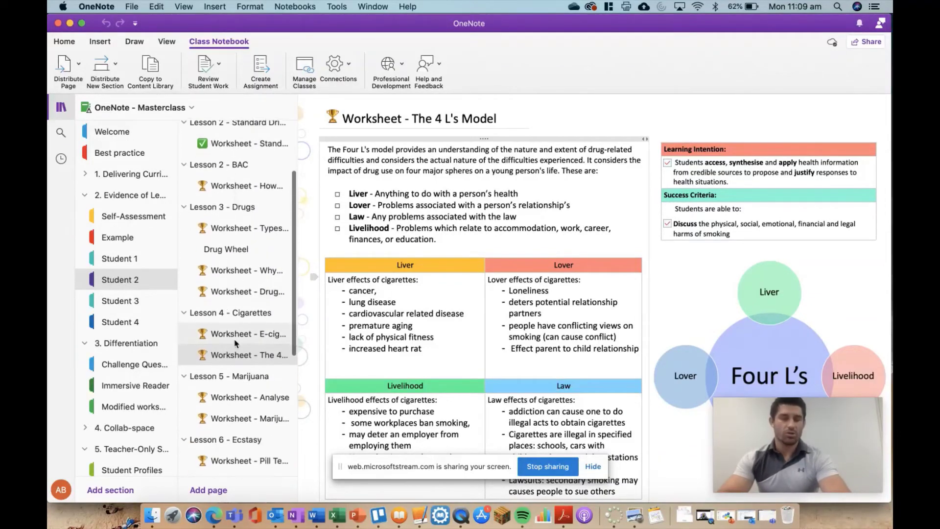
{"action": "scroll", "coordinate": [223, 274], "scroll_direction": "down", "scroll_amount": 5}
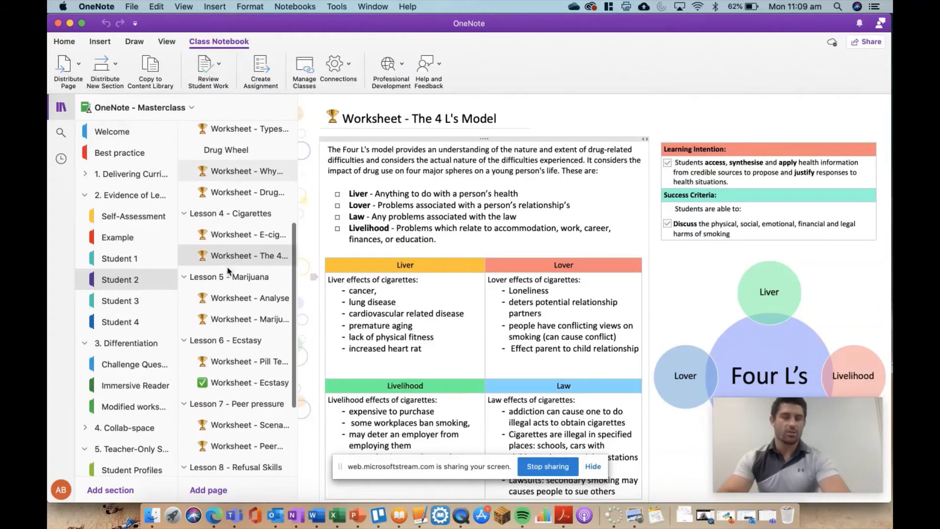
{"action": "scroll", "coordinate": [228, 271], "scroll_direction": "up", "scroll_amount": 9}
{"action": "scroll", "coordinate": [230, 245], "scroll_direction": "up", "scroll_amount": 2}
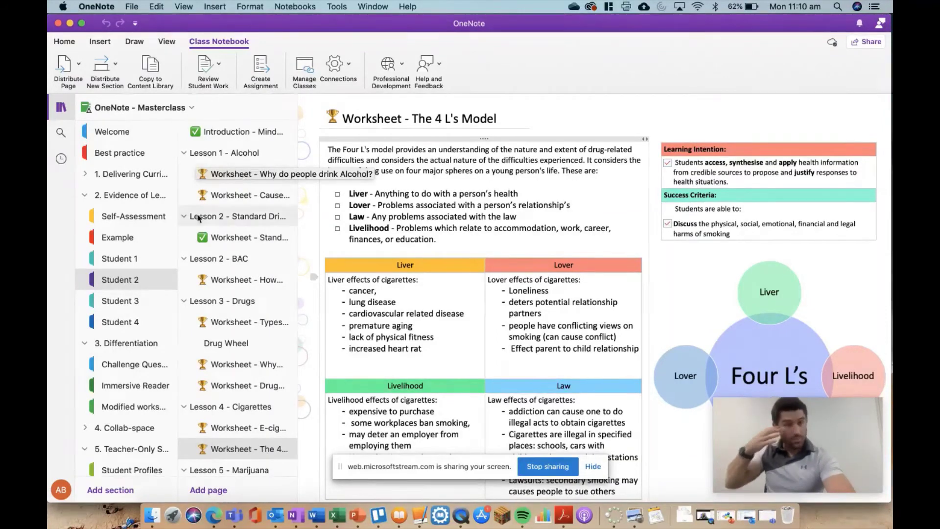
- Go via Student 3 to Student 4's section, landing on Task 5 - Tourism and the environment
{"action": "left_click", "coordinate": [125, 307]}
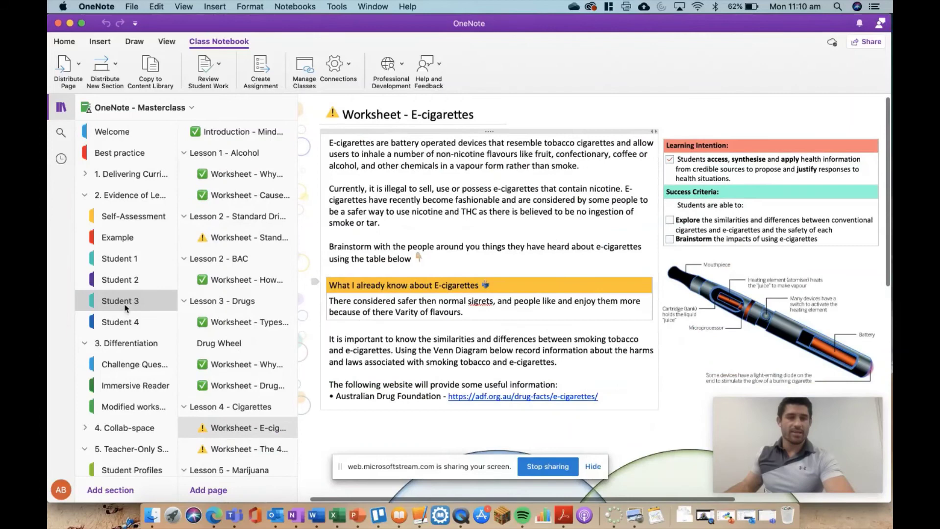
{"action": "left_click", "coordinate": [121, 320]}
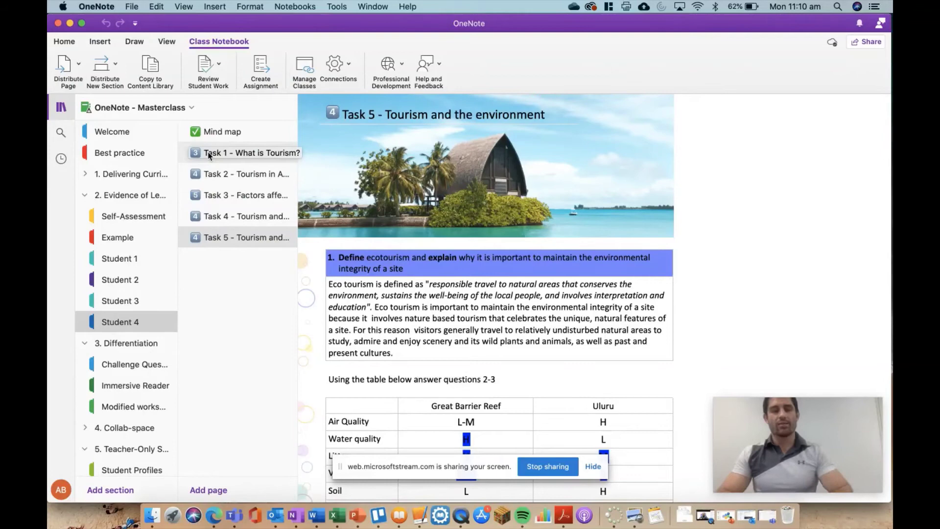
- Browse Student 4's Task 1, Task 2 and Task 3 pages, ending on Task 3 - Factors affecting tourism
{"action": "left_click", "coordinate": [223, 155]}
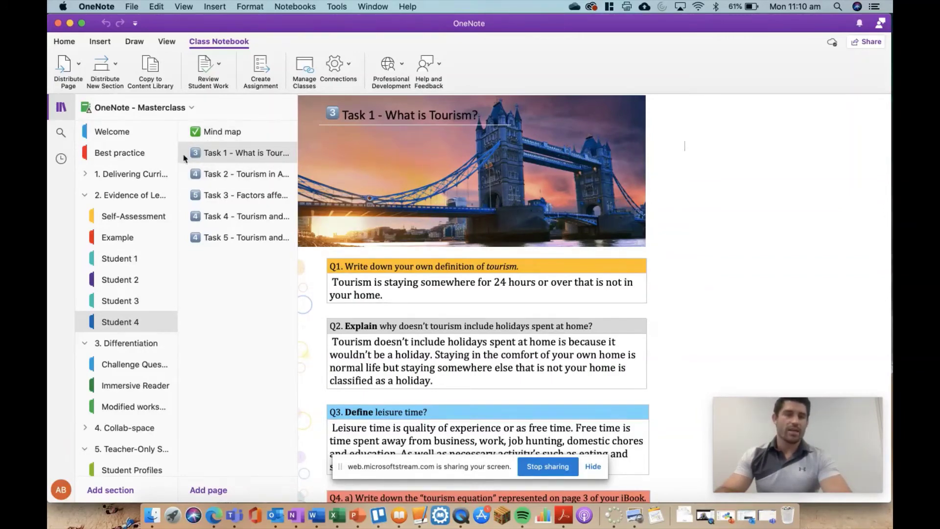
{"action": "left_click", "coordinate": [234, 175]}
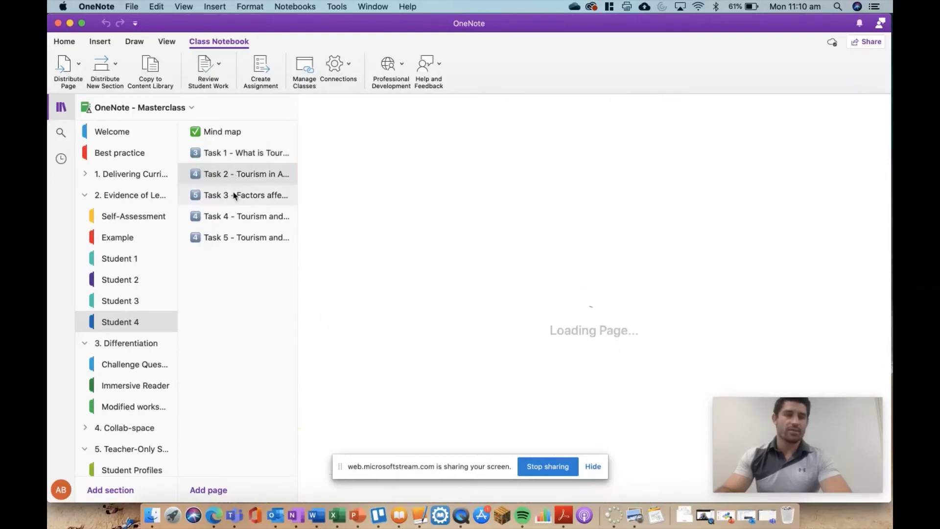
{"action": "left_click", "coordinate": [234, 196]}
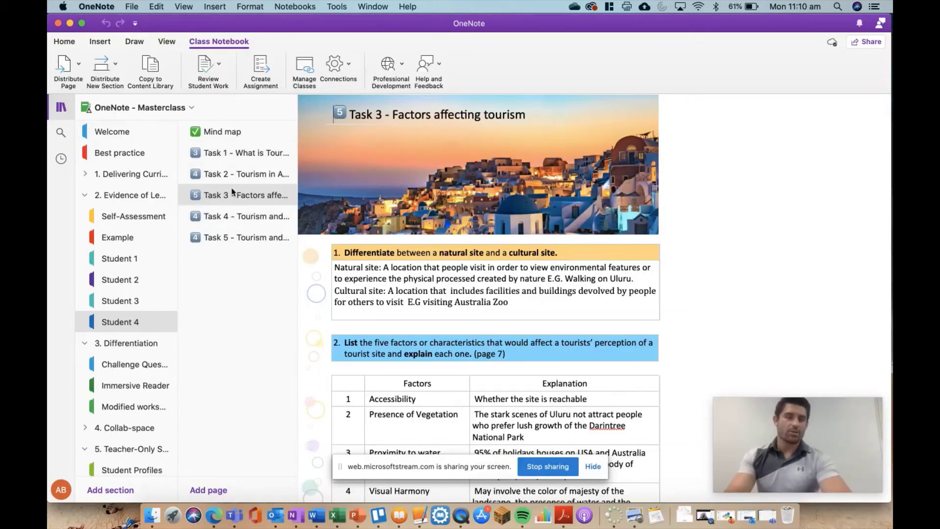
{"action": "left_click", "coordinate": [233, 153]}
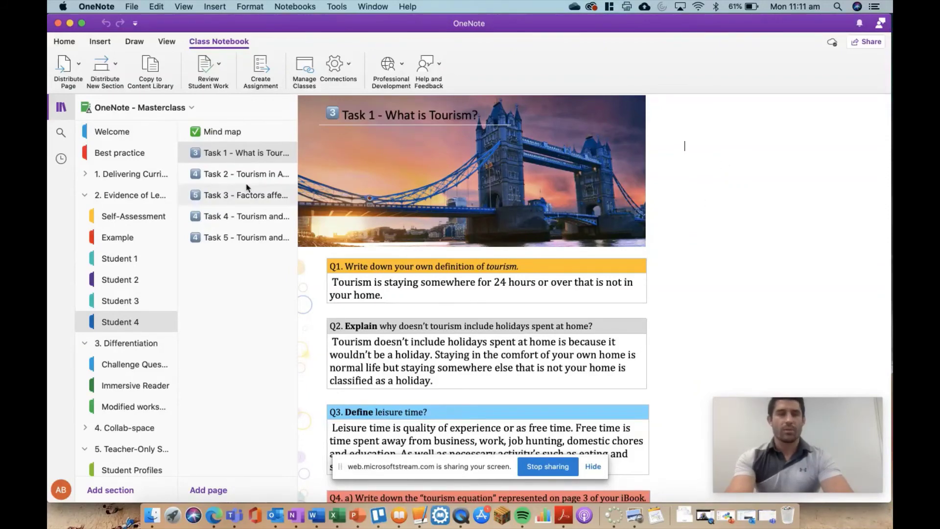
{"action": "left_click", "coordinate": [223, 181]}
{"action": "left_click", "coordinate": [224, 196]}
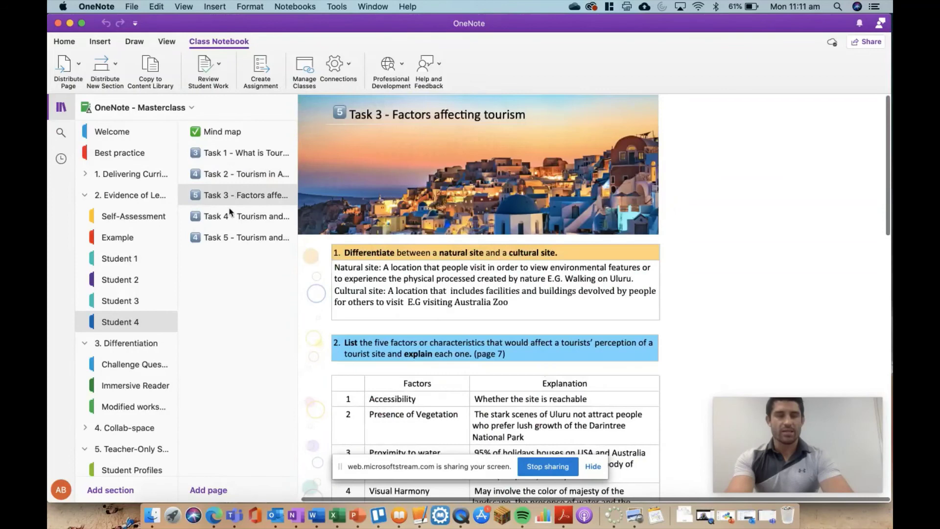
- View Task 4, Task 5 and Task 1, then return to the Example section's SWOT worksheet
{"action": "left_click", "coordinate": [227, 216]}
{"action": "left_click", "coordinate": [232, 235]}
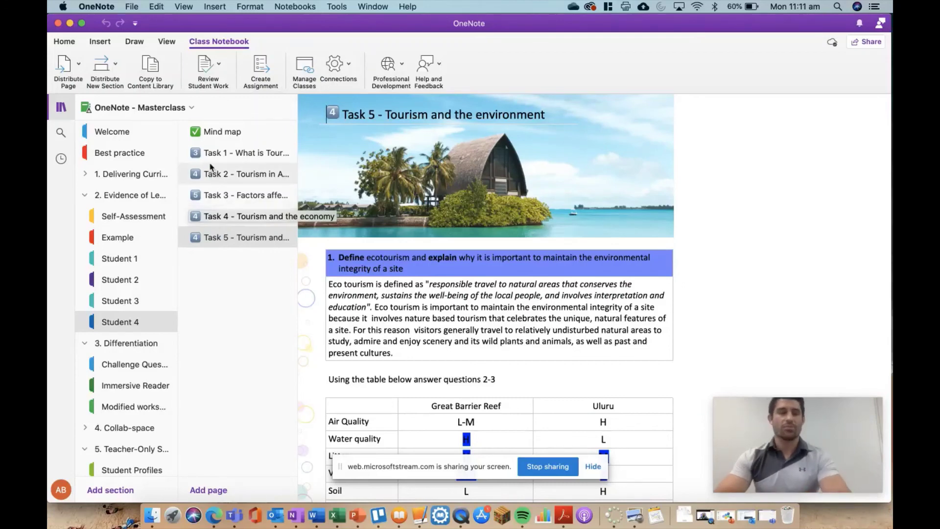
{"action": "left_click", "coordinate": [225, 155]}
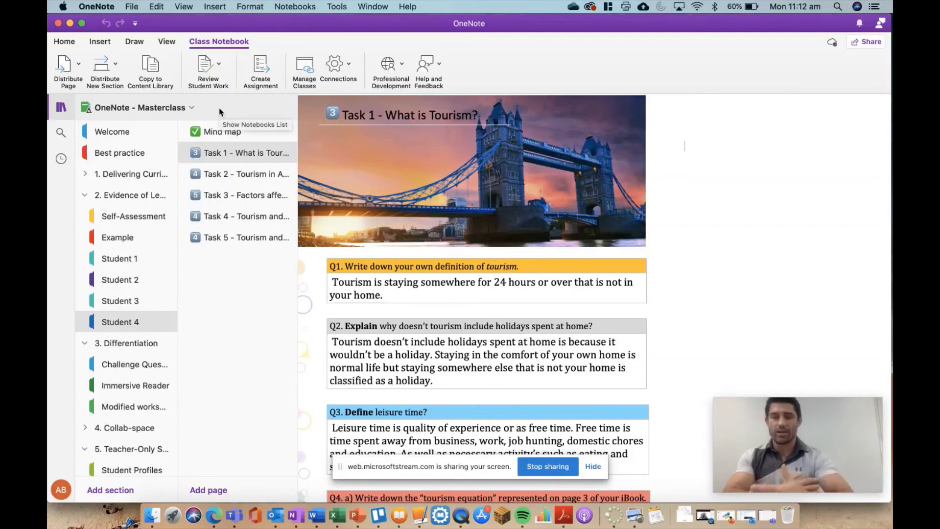
{"action": "left_click", "coordinate": [117, 237]}
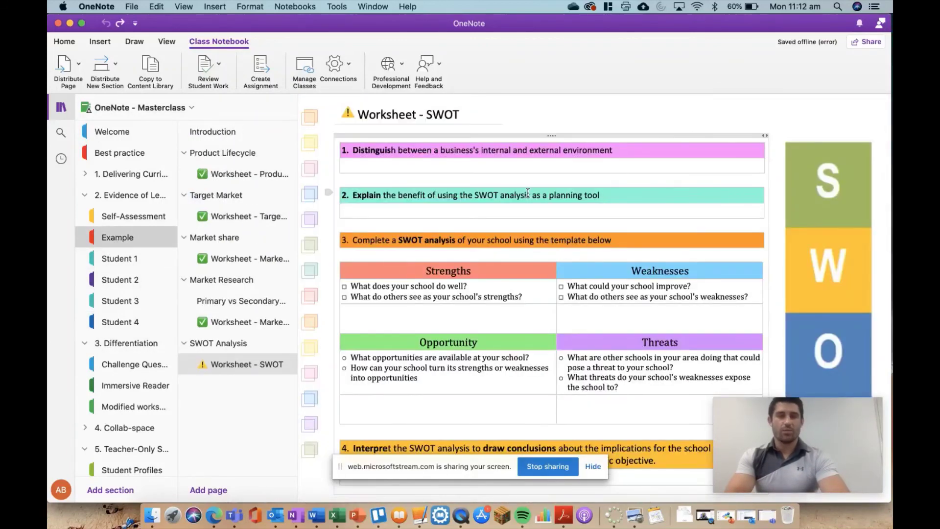